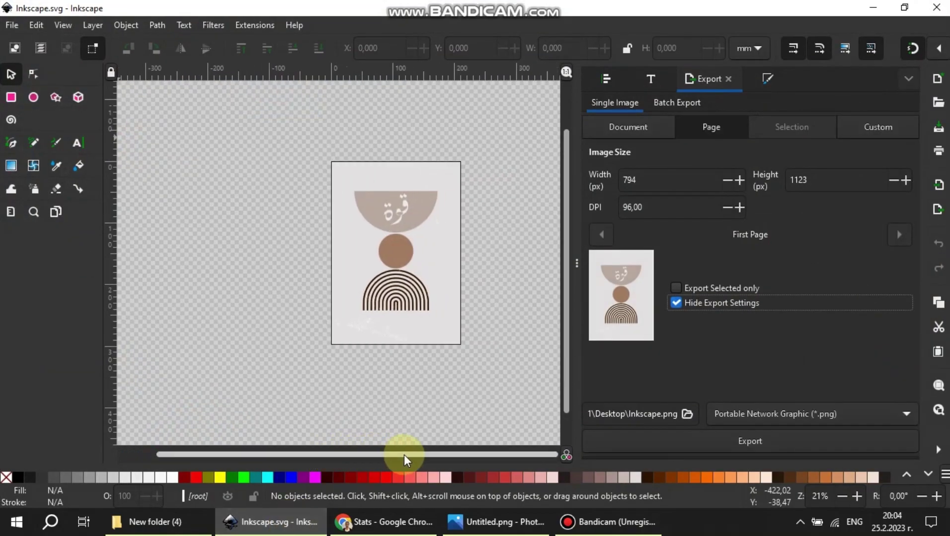
Turn off Hide Export Settings in the Export panel so export options appear.
click(607, 78)
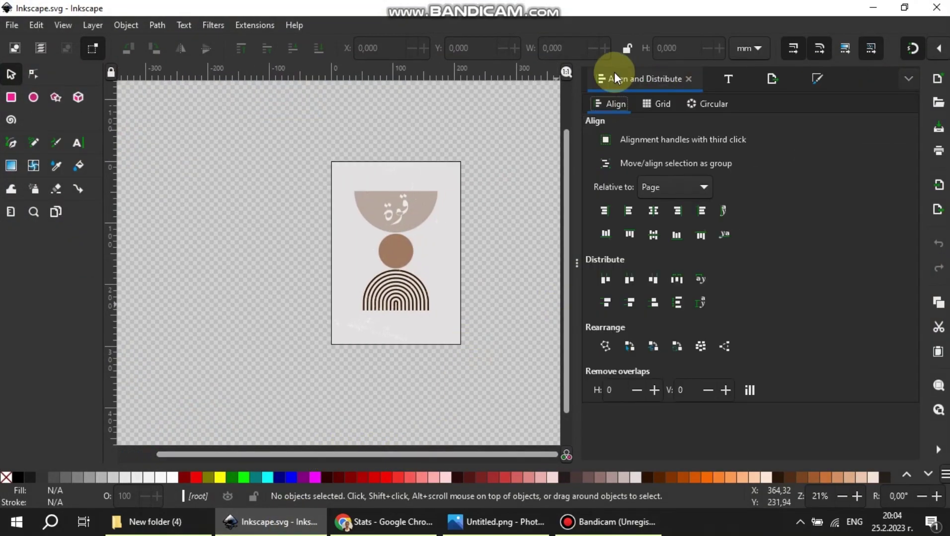
click(769, 78)
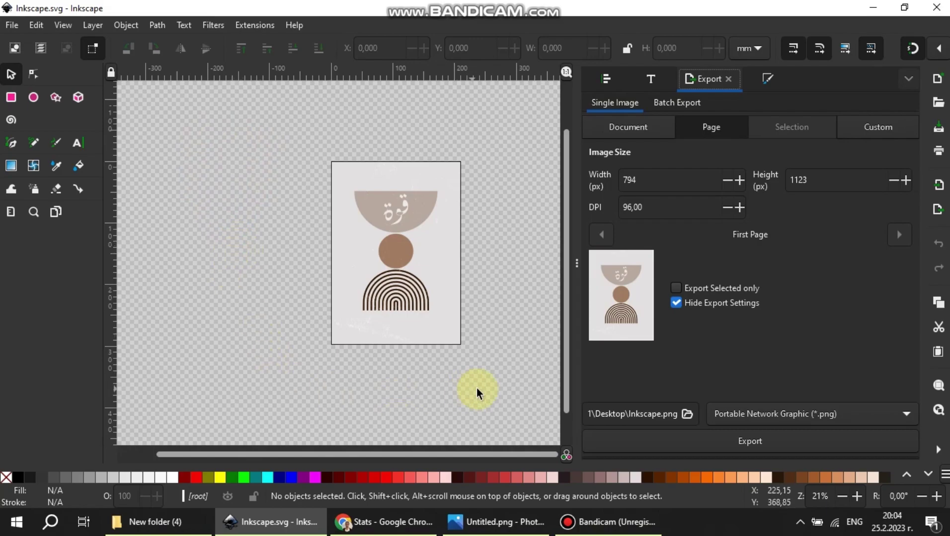
click(676, 303)
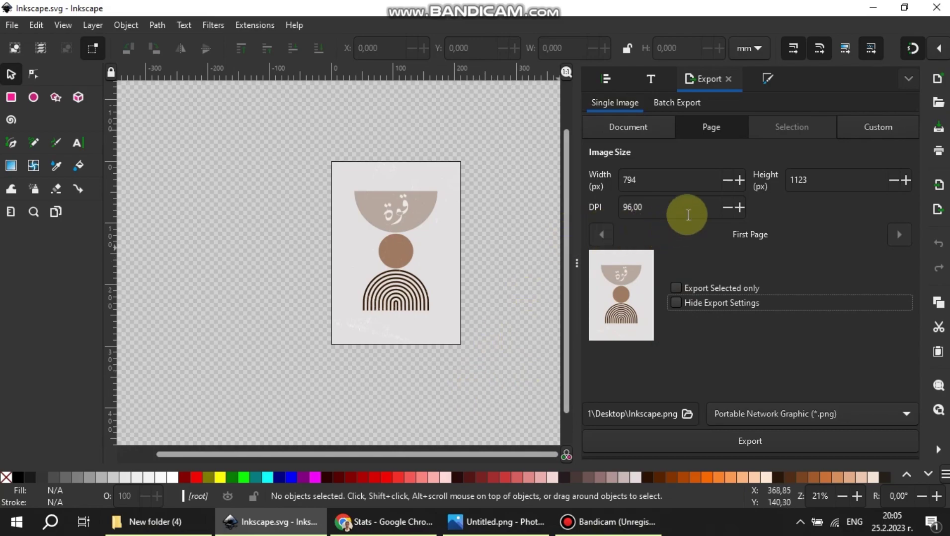
click(648, 208)
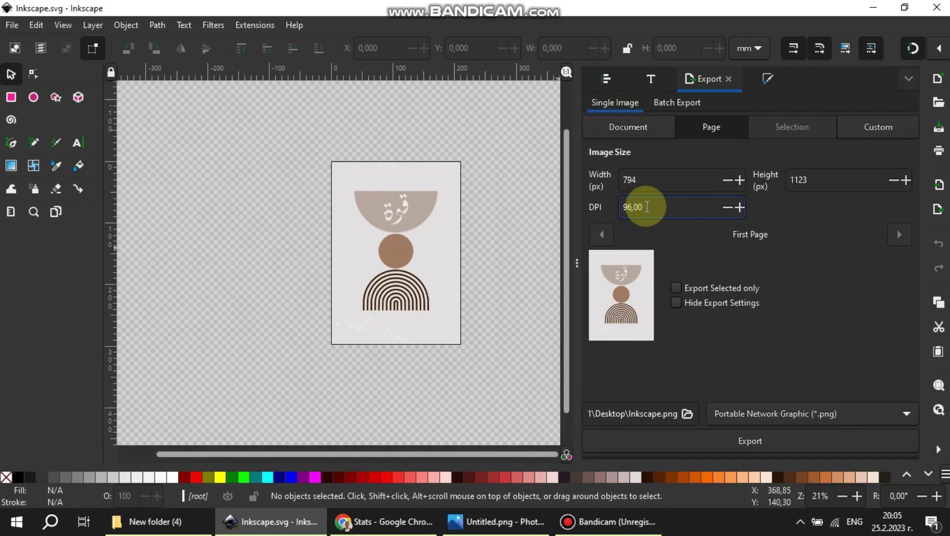
click(648, 180)
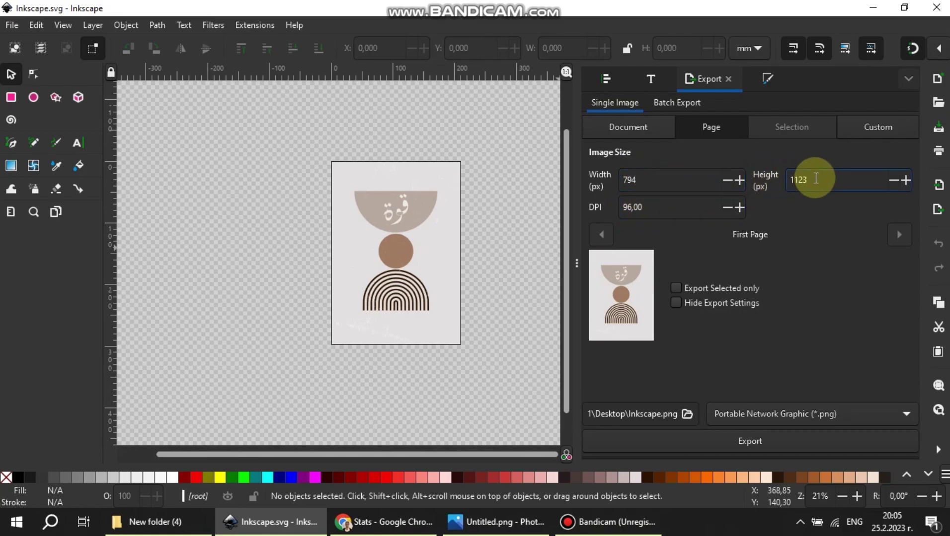
Briefly view the Document Properties page settings, then close them.
click(11, 25)
click(63, 290)
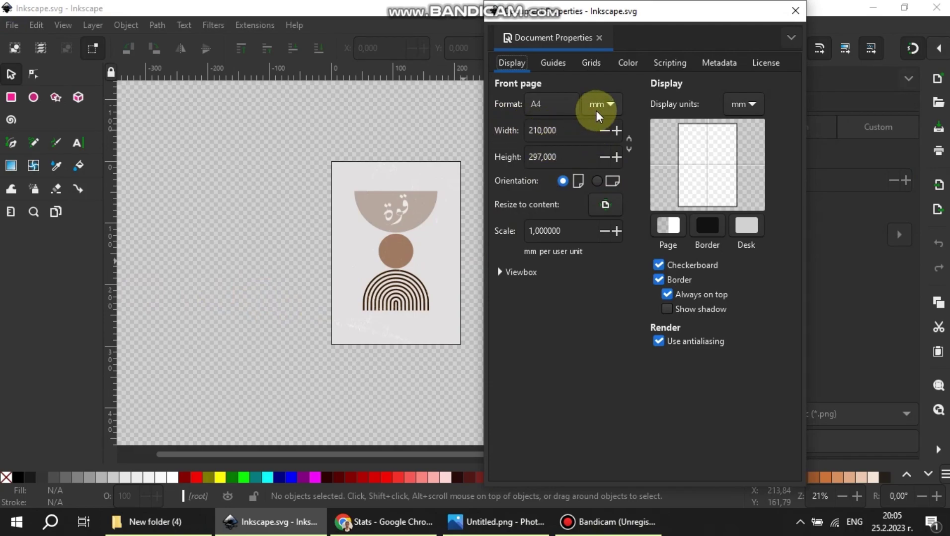
click(794, 12)
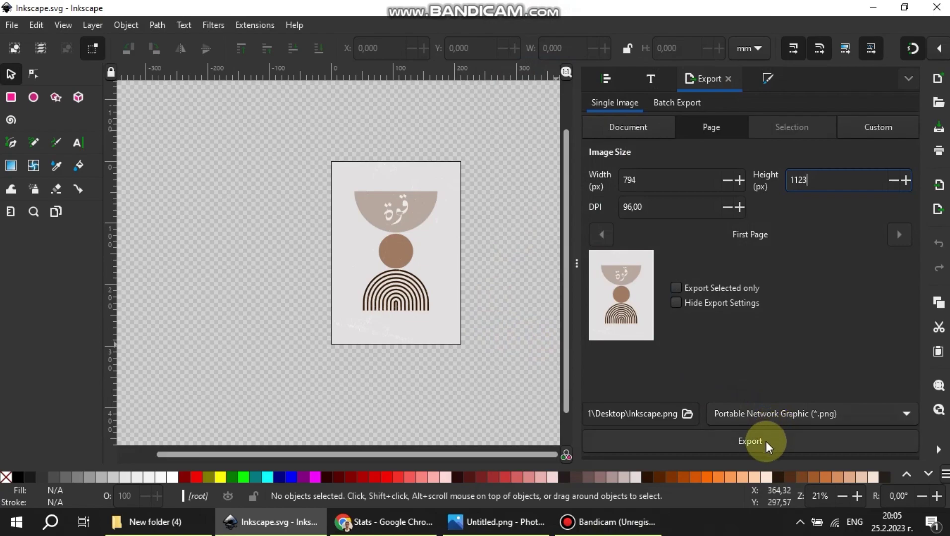
Export the 794×1123 px page as Inkscape.png on the Desktop with pHYs DPI 300.
click(784, 413)
click(781, 416)
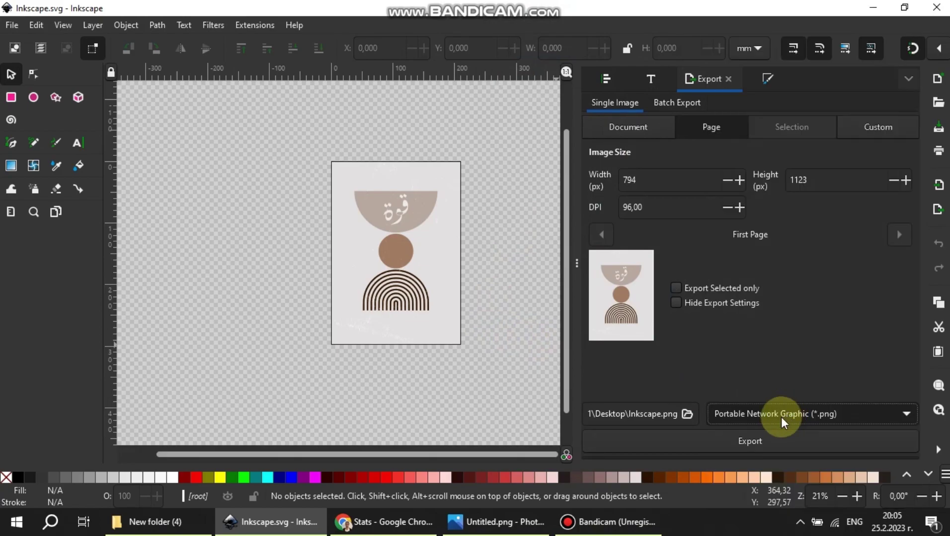
click(751, 443)
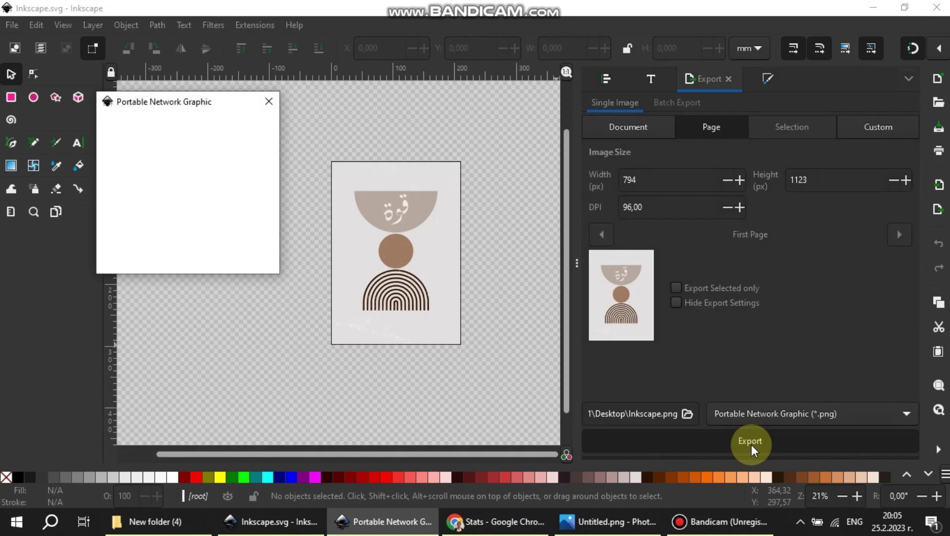
click(217, 203)
double_click(219, 204)
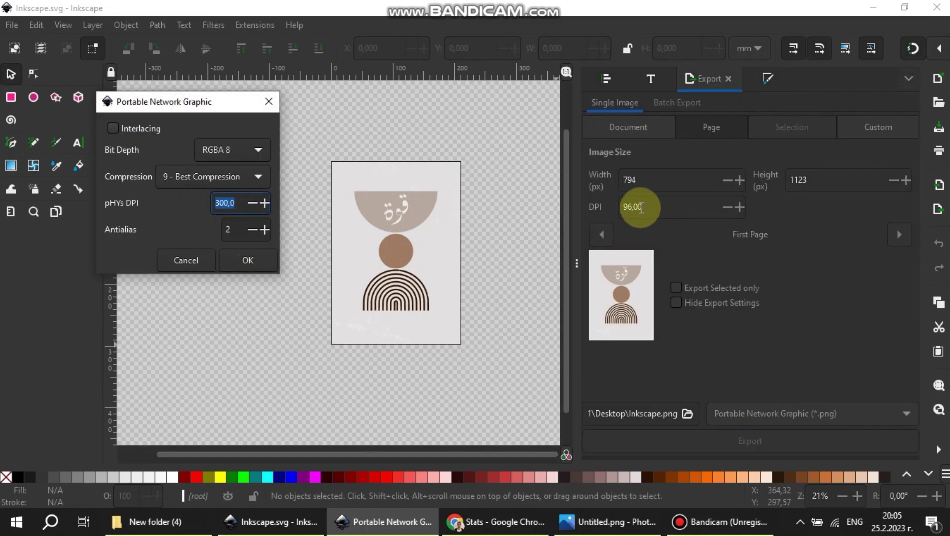
click(223, 205)
key(BackSpace)
key(BackSpace)
key(BackSpace)
key(BackSpace)
key(BackSpace)
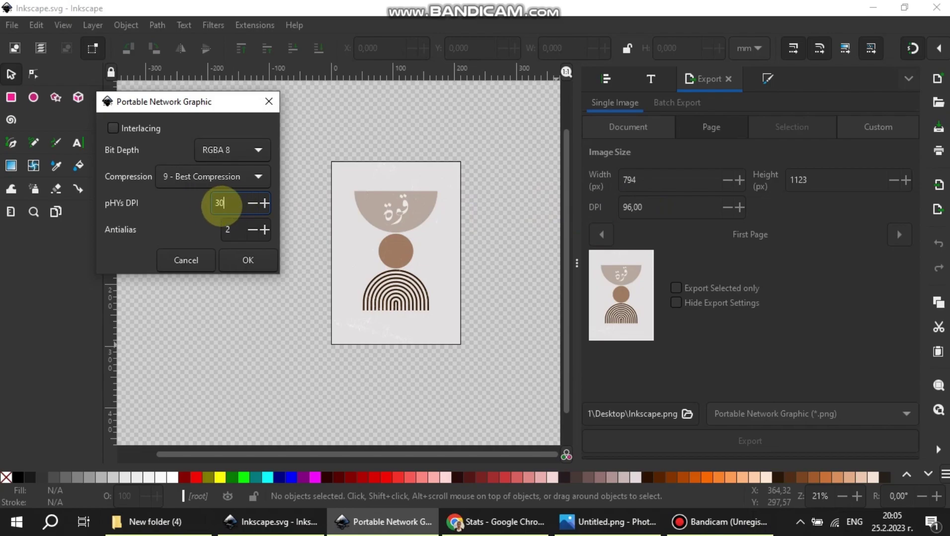
click(248, 260)
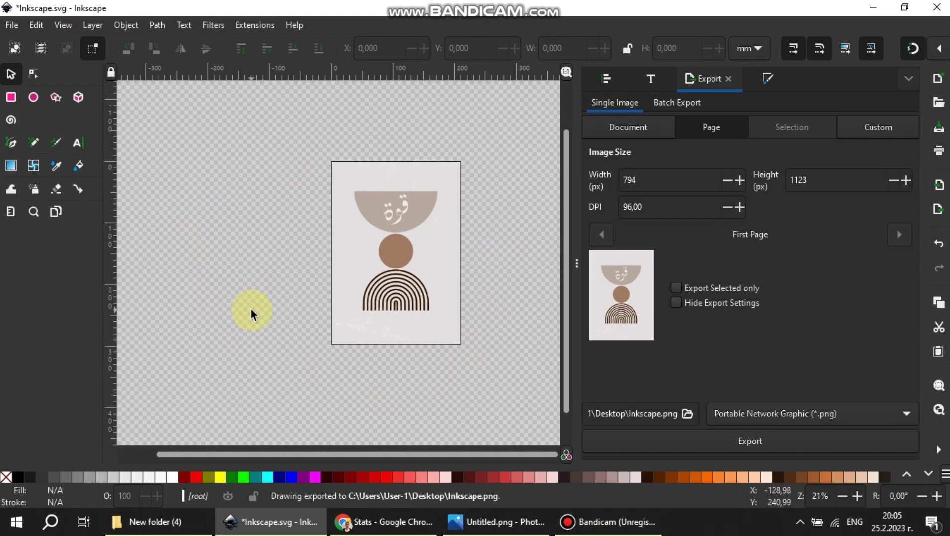
Set the page to 24 × 36 in using inches in Document Properties.
click(11, 25)
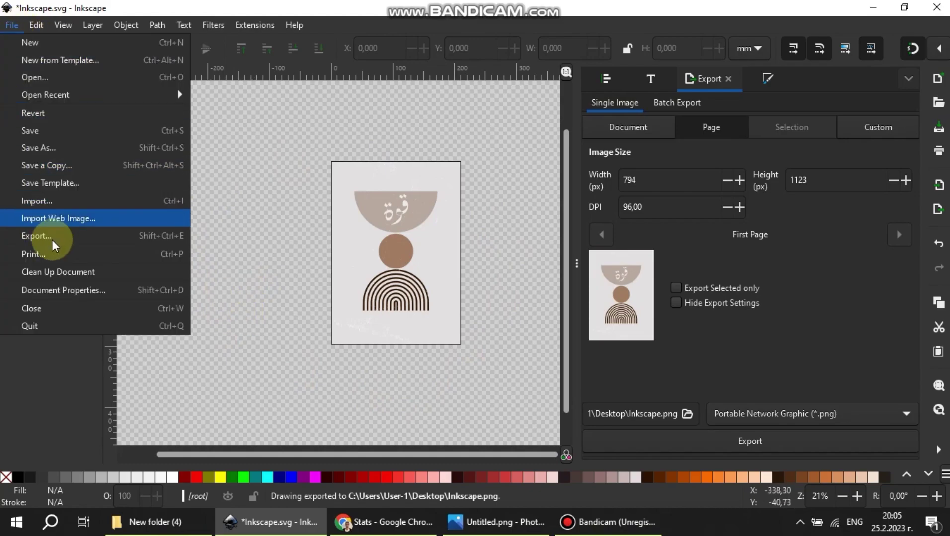
click(62, 294)
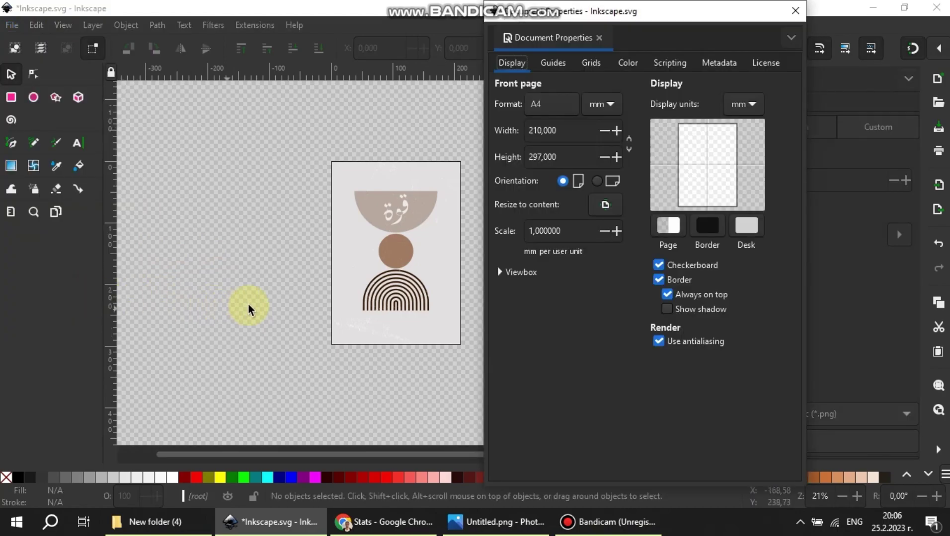
click(602, 108)
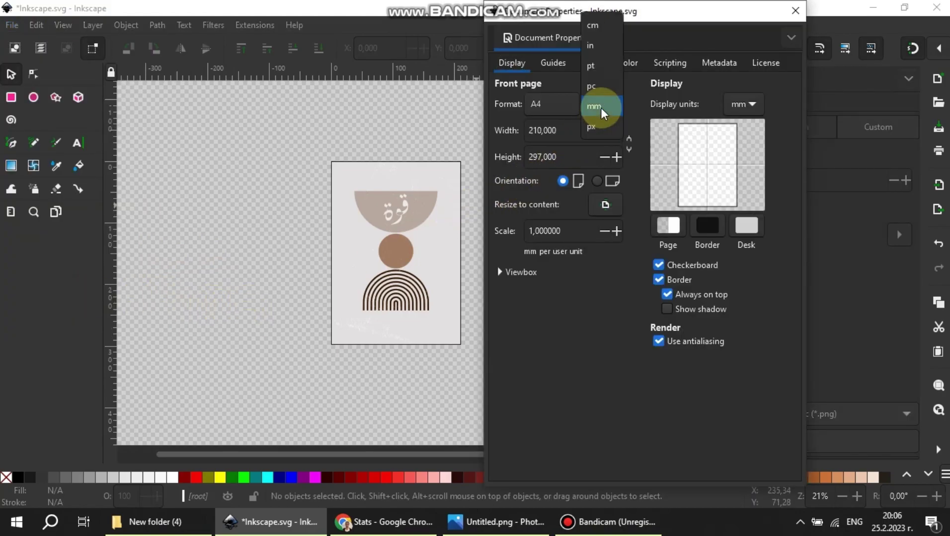
click(599, 45)
double_click(552, 132)
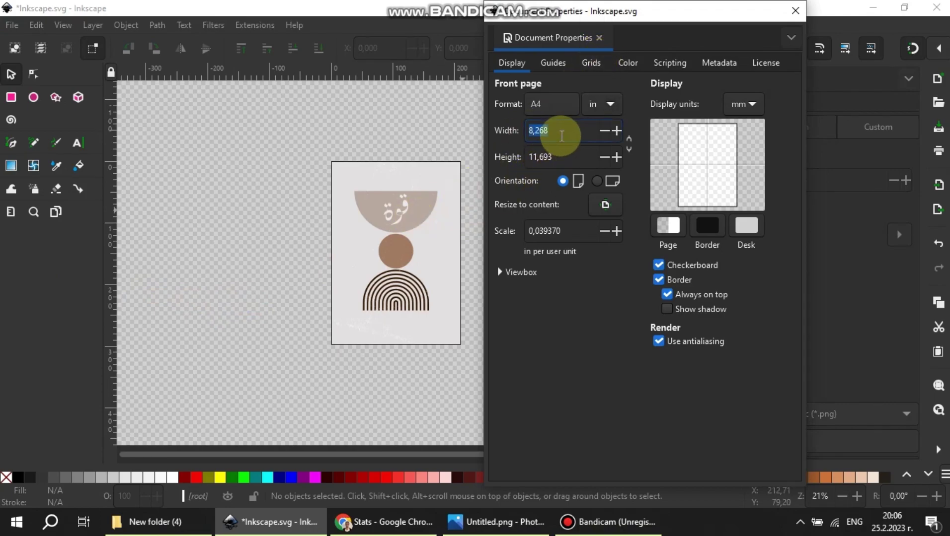
text(24)
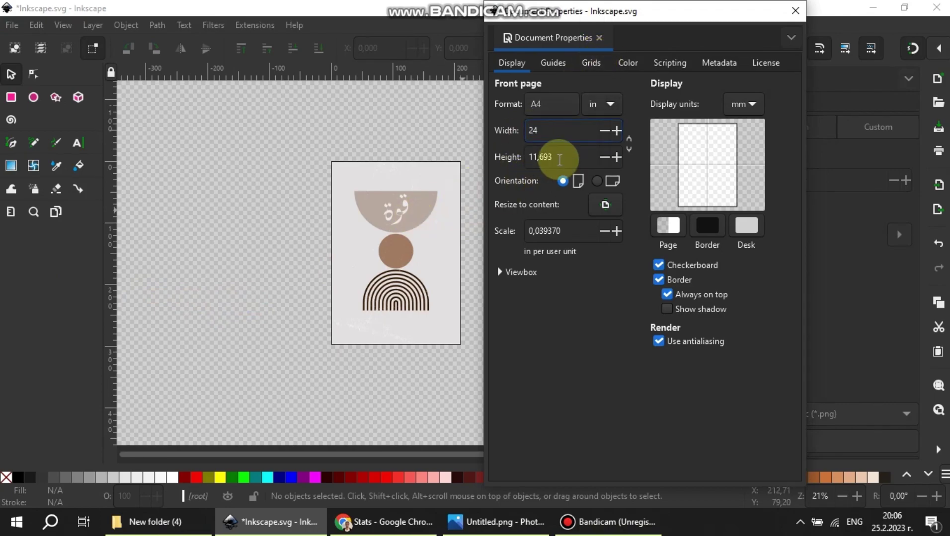
double_click(559, 159)
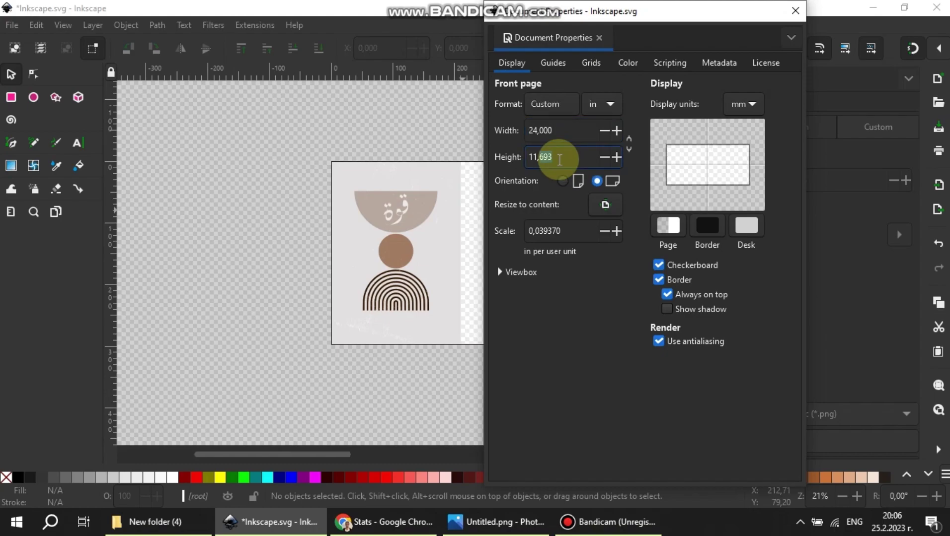
triple_click(559, 159)
text(36)
key(Return)
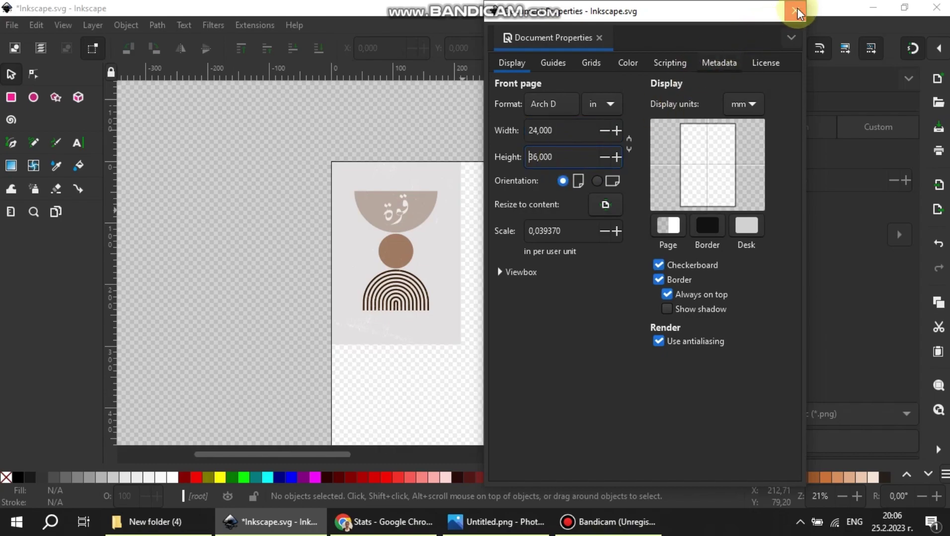
click(796, 11)
Select the poster artwork group and enlarge it to nearly fill the new page.
scroll(491, 310, down, 2)
drag(361, 276, 366, 170)
click(312, 173)
click(125, 25)
click(169, 519)
drag(351, 222, 494, 430)
Centre the artwork on the page and stretch it to the full page height.
click(653, 239)
drag(271, 118, 322, 144)
click(429, 287)
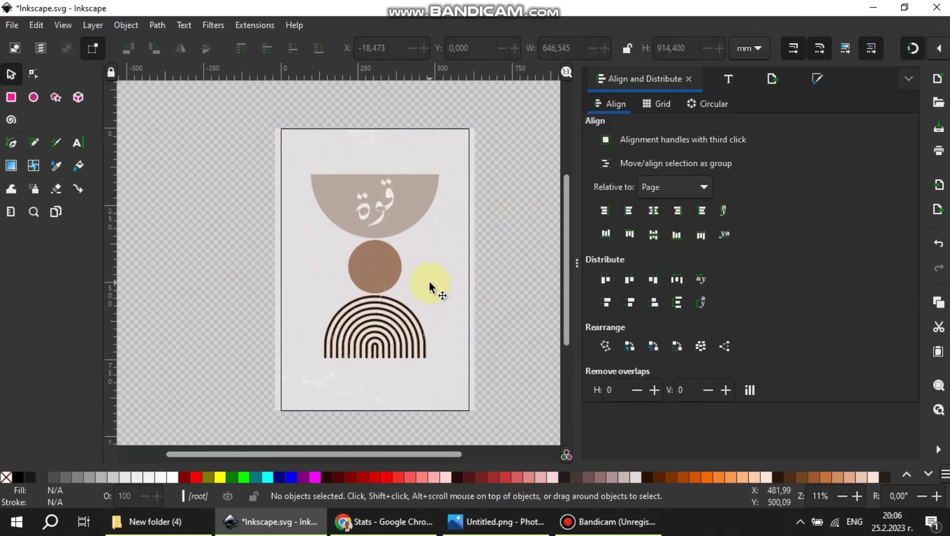
Set the export width to 7200 px, giving 7200 × 10800 px at 300 DPI.
click(773, 79)
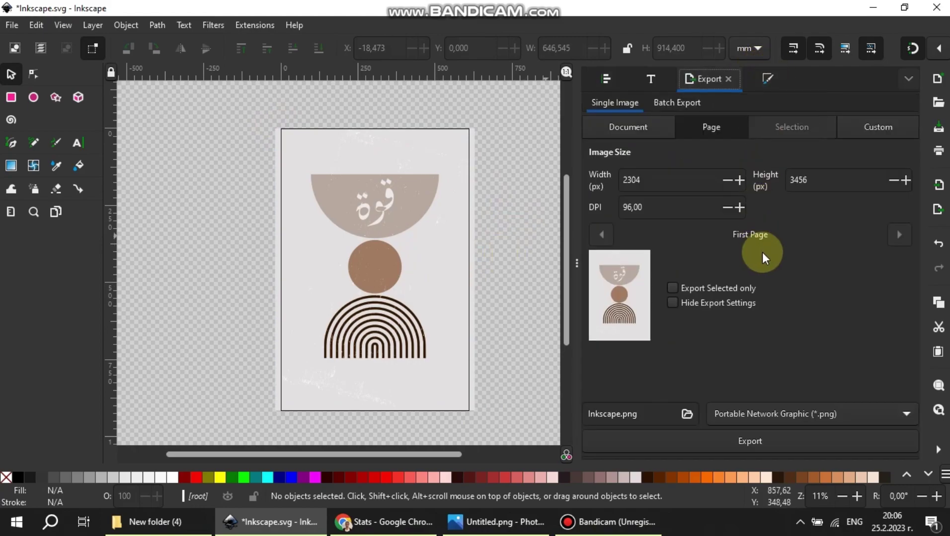
double_click(664, 207)
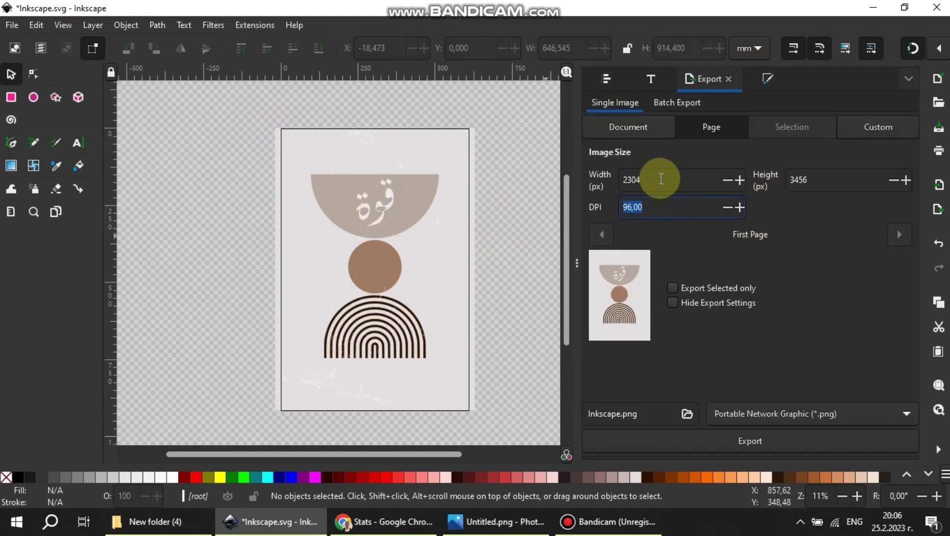
double_click(661, 180)
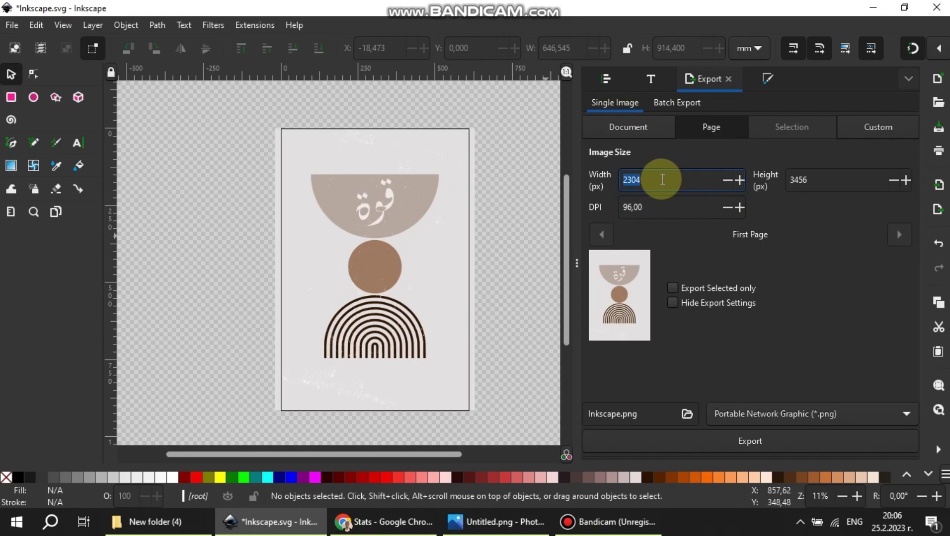
text(7200)
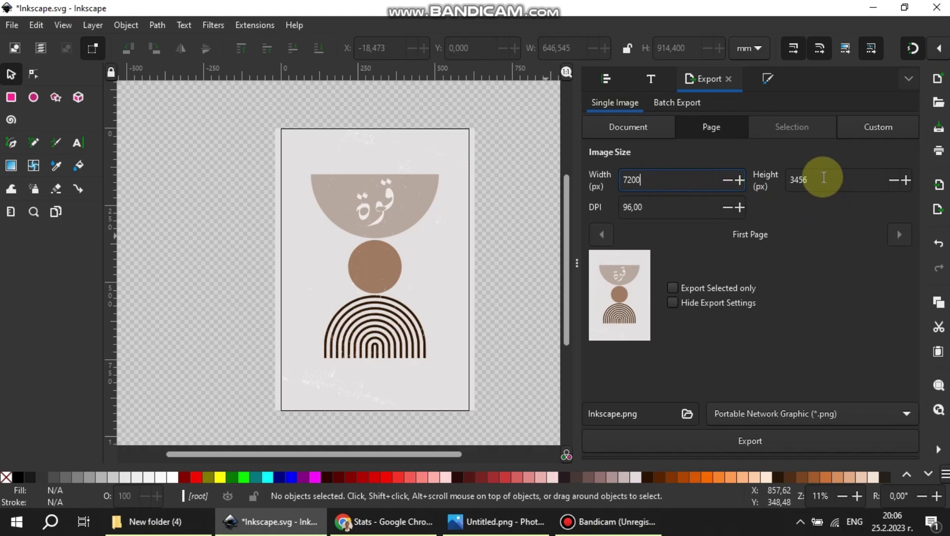
key(Return)
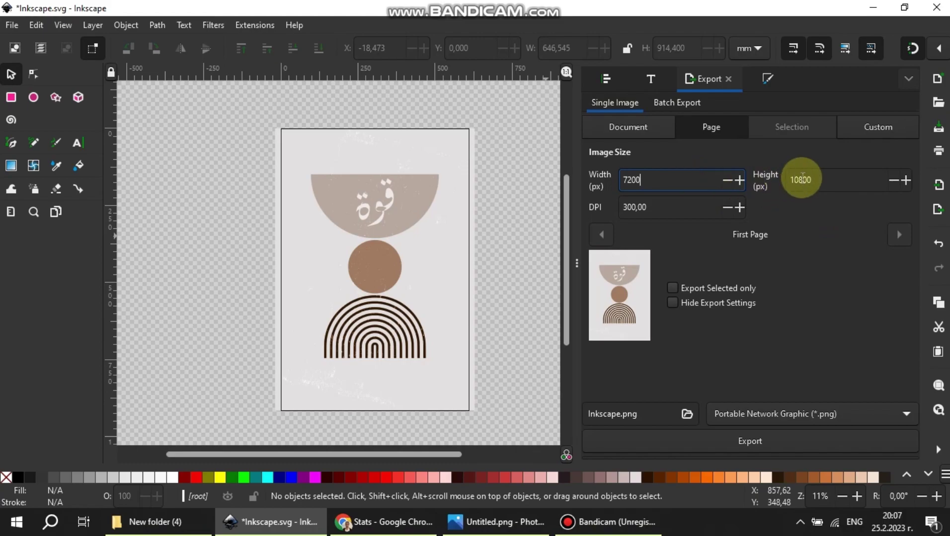
click(807, 182)
double_click(797, 183)
click(666, 208)
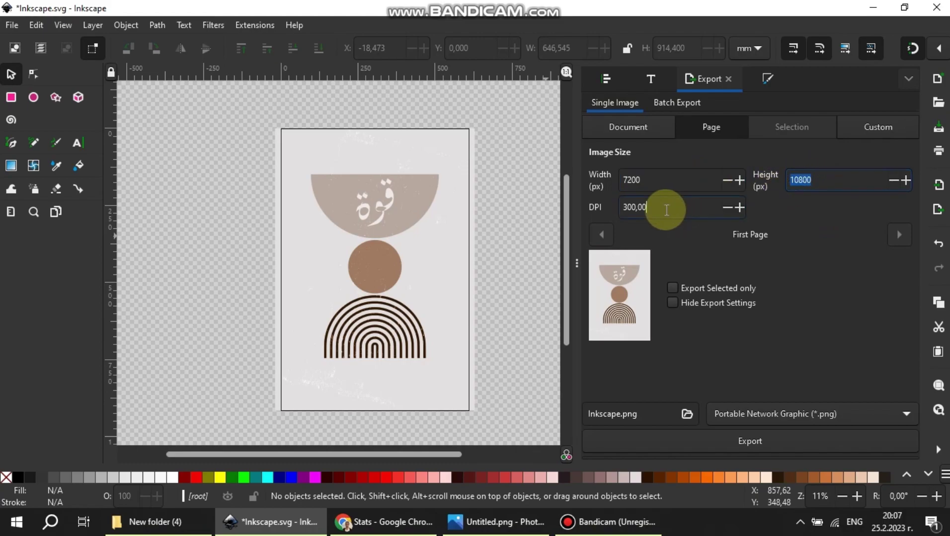
Export the page as PNG, overwriting the existing Inkscape.png.
click(808, 414)
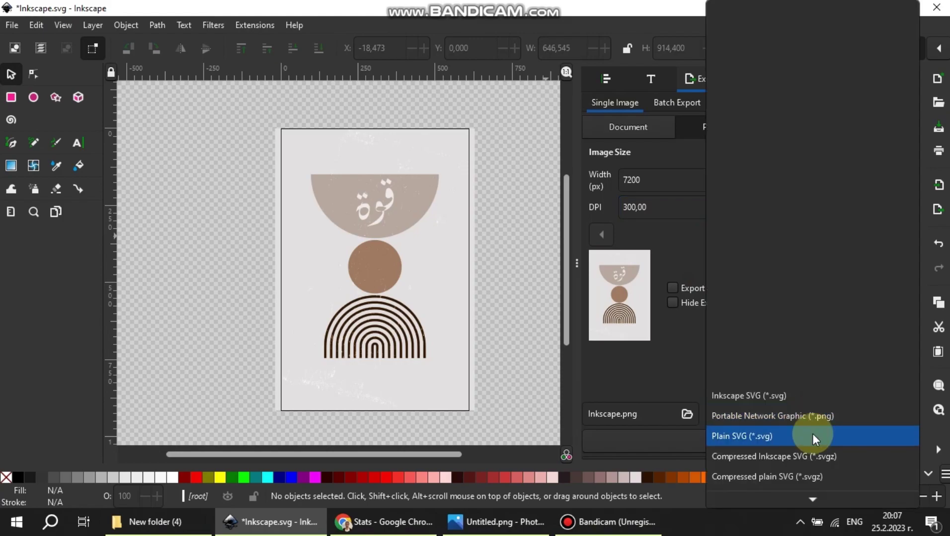
click(800, 414)
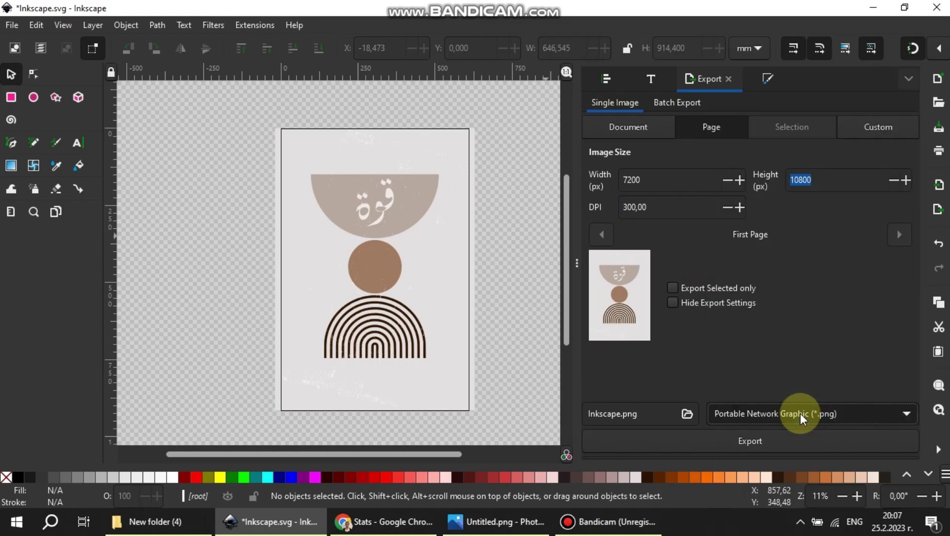
click(764, 438)
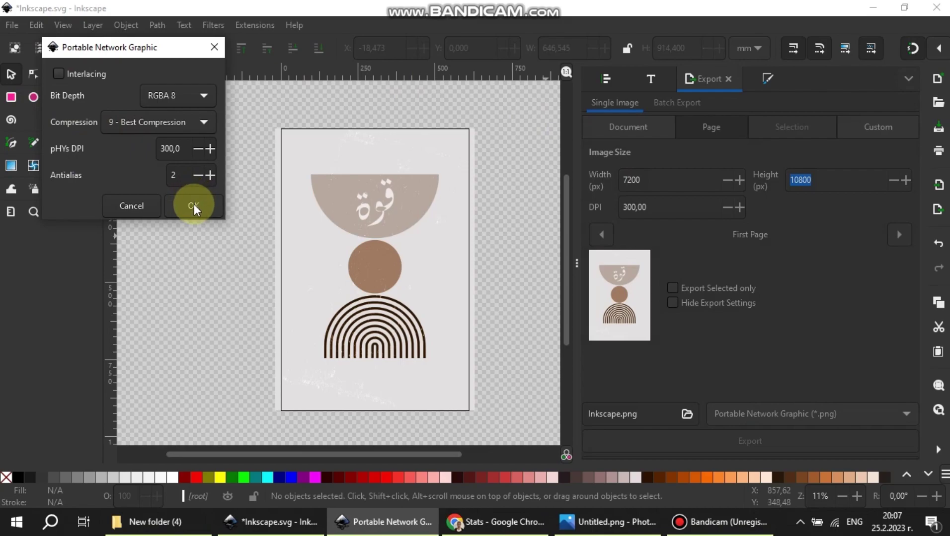
click(194, 204)
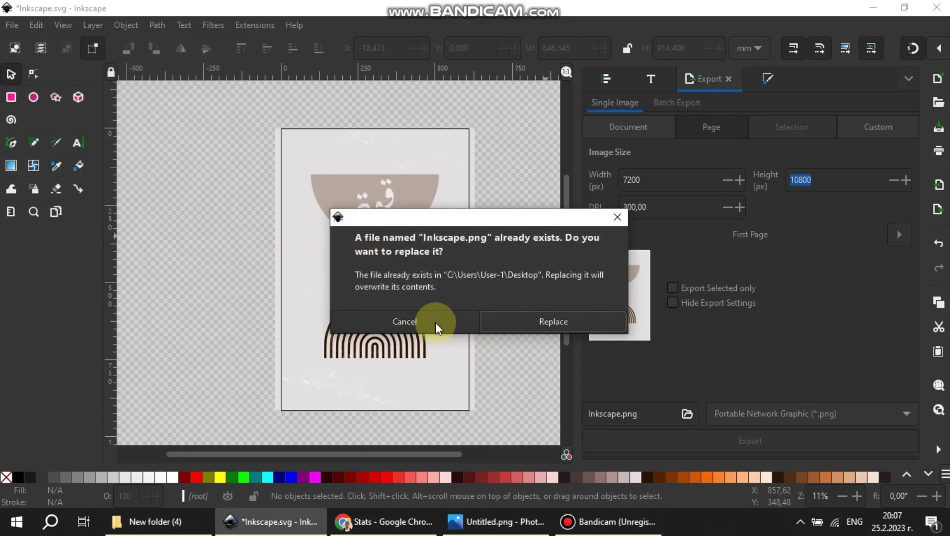
click(535, 319)
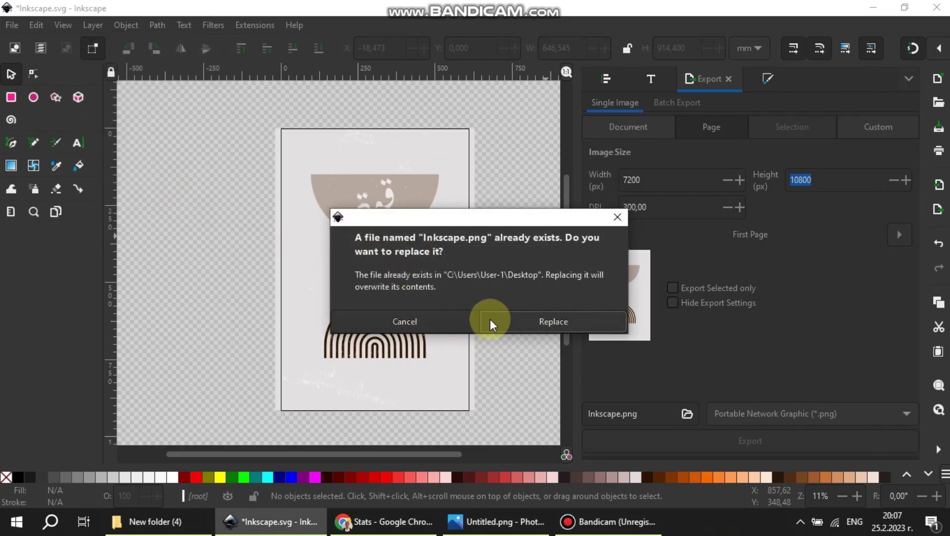
Rename the export file to Inkscape 2.png and export again.
click(623, 413)
text(2)
key(Return)
key(Return)
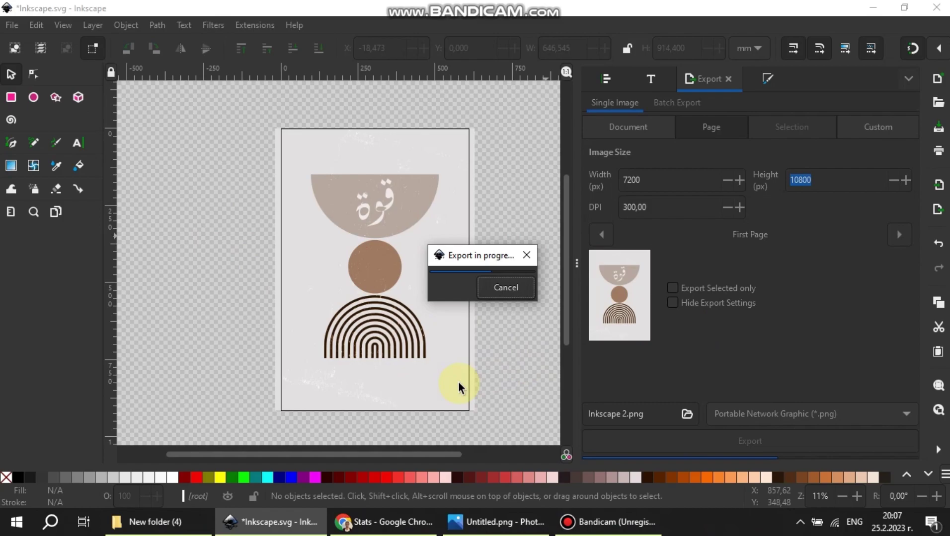
Export the page as Inkscape 2.jpg in JPEG format.
click(825, 416)
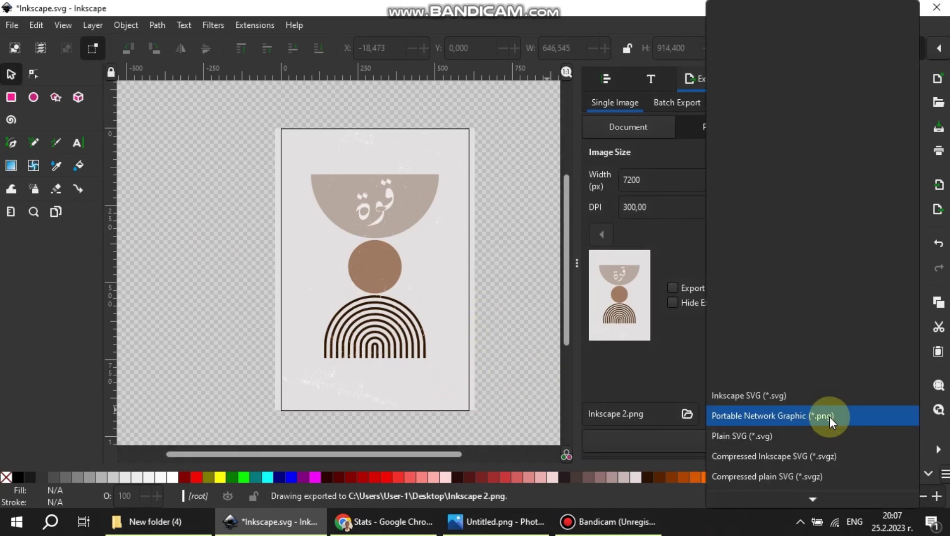
click(801, 427)
click(721, 443)
key(Return)
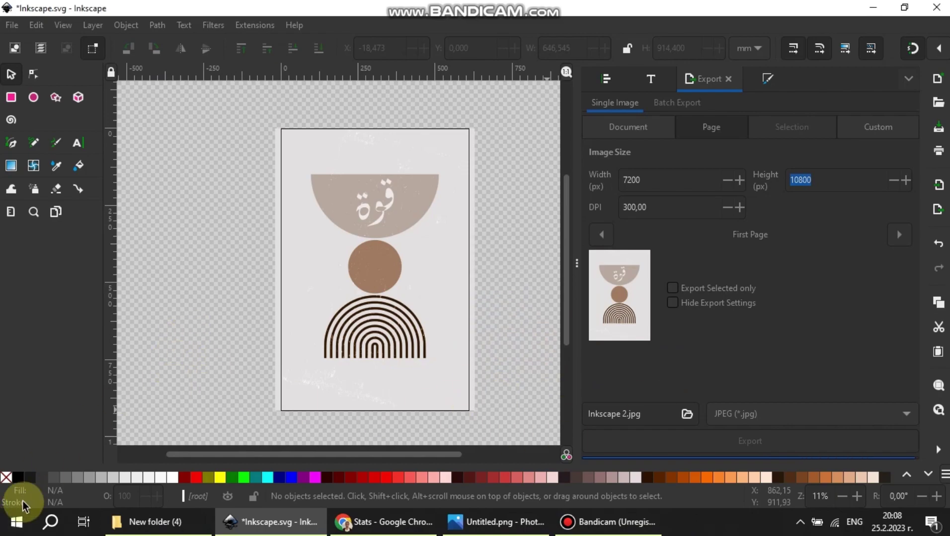
Minimize the GIMP and Inkscape windows to reveal the desktop.
click(17, 520)
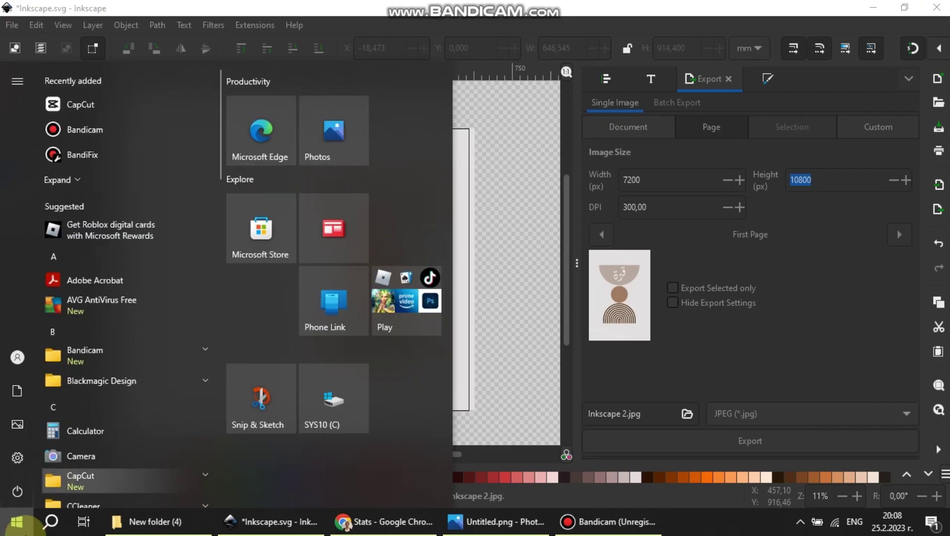
scroll(119, 283, down, 5)
click(177, 370)
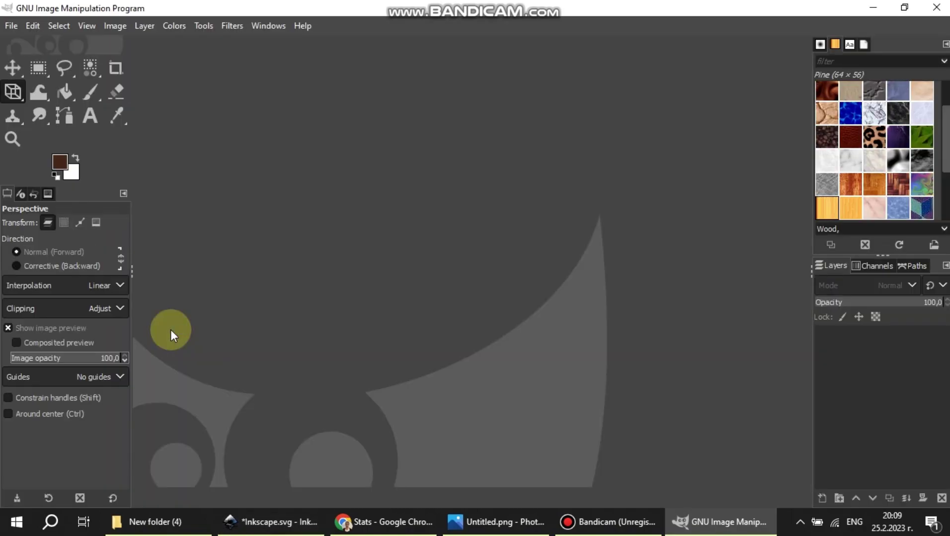
click(871, 7)
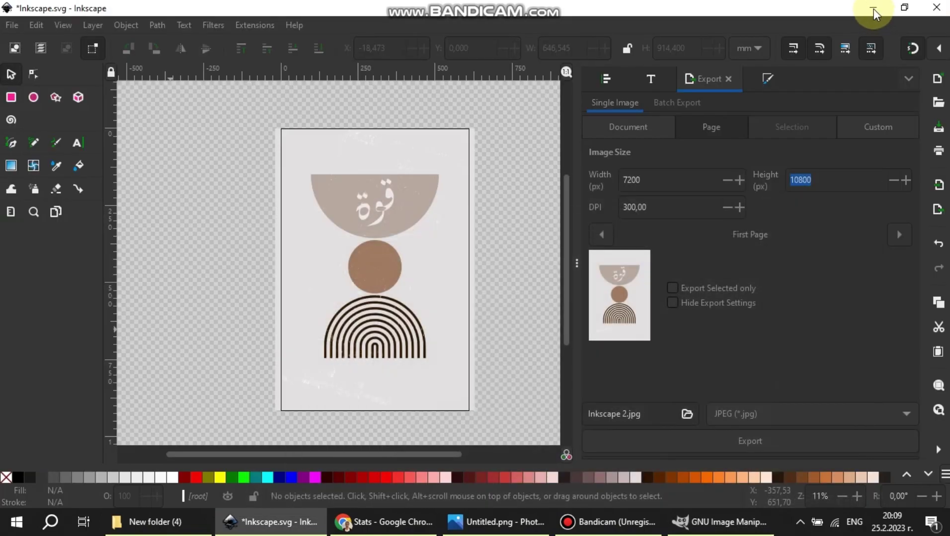
click(872, 8)
Minimize the recorder and drag Inkscape.png from the desktop into GIMP.
click(656, 66)
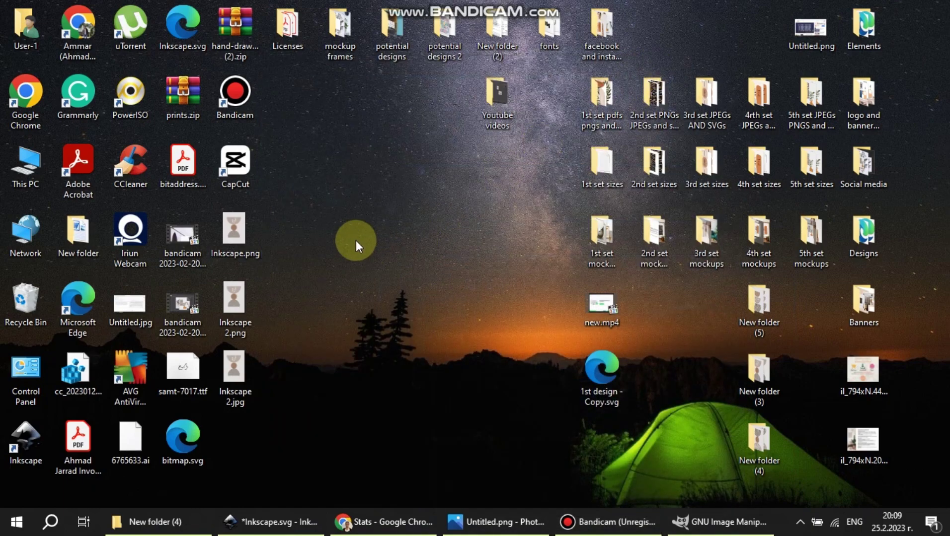
click(250, 238)
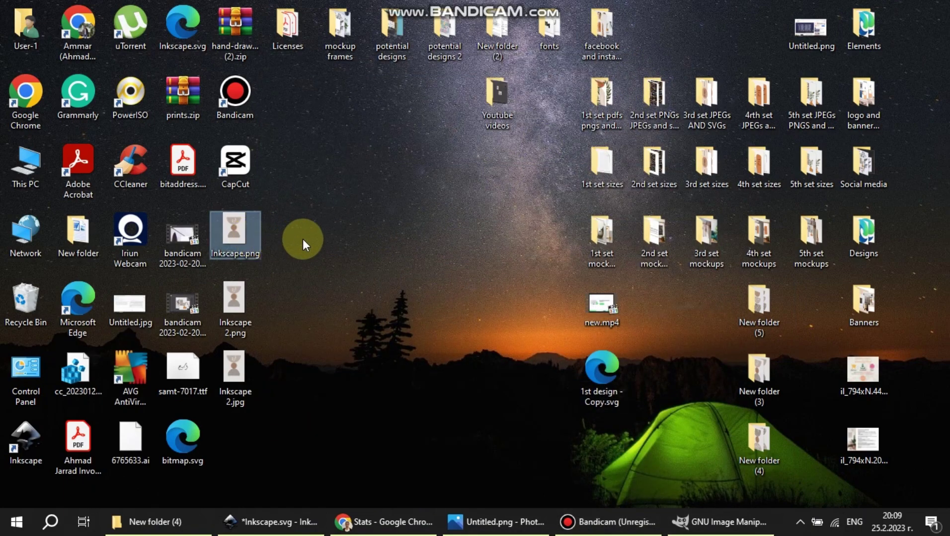
click(241, 353)
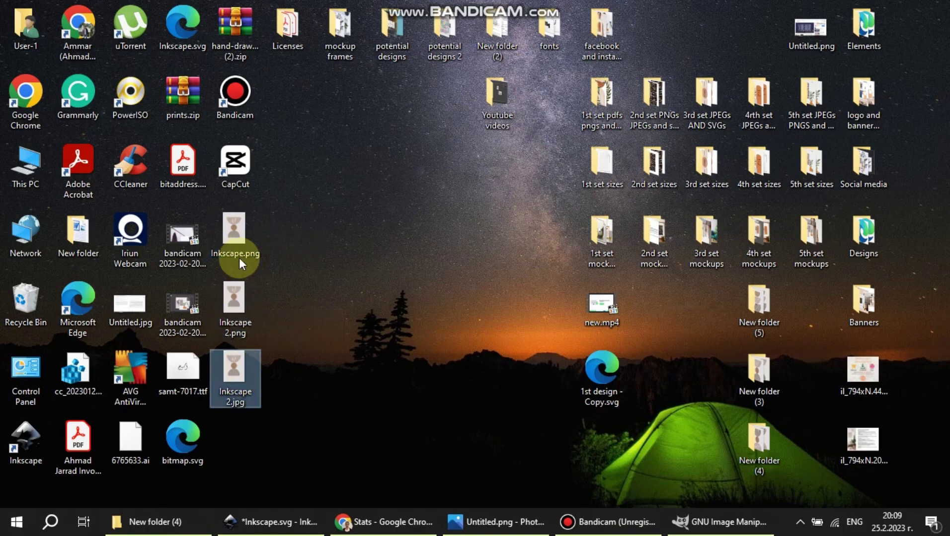
drag(239, 258, 509, 340)
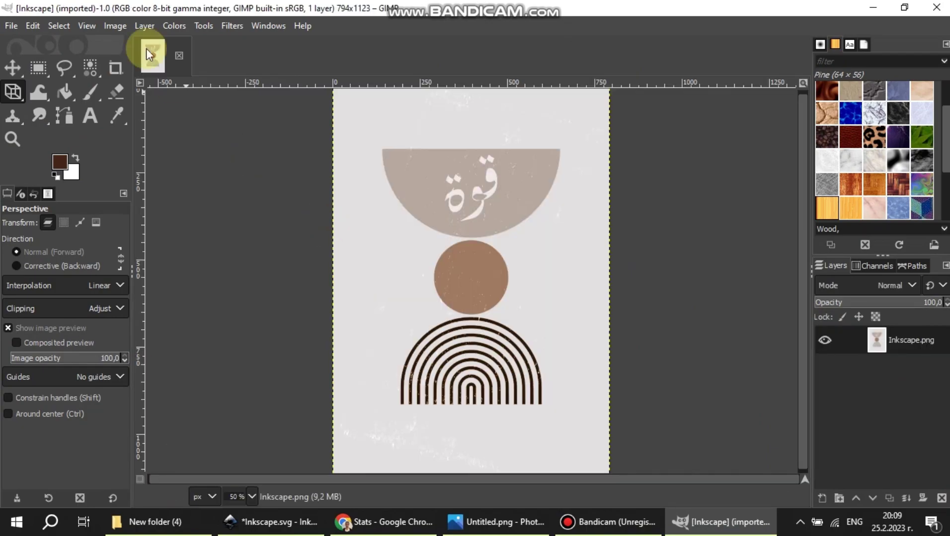
Check Inkscape.png's Image Properties, showing only 794 × 1123 pixels, then close the dialog.
click(116, 26)
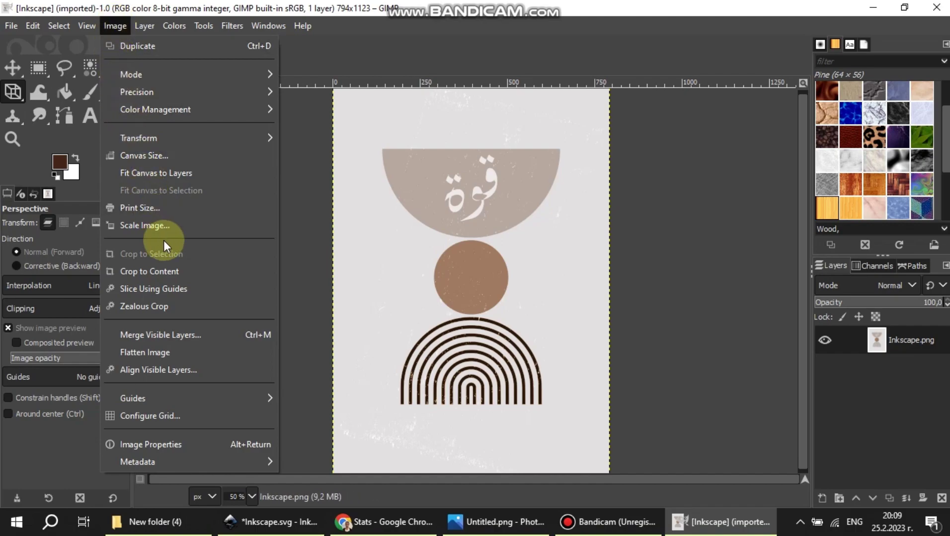
click(161, 444)
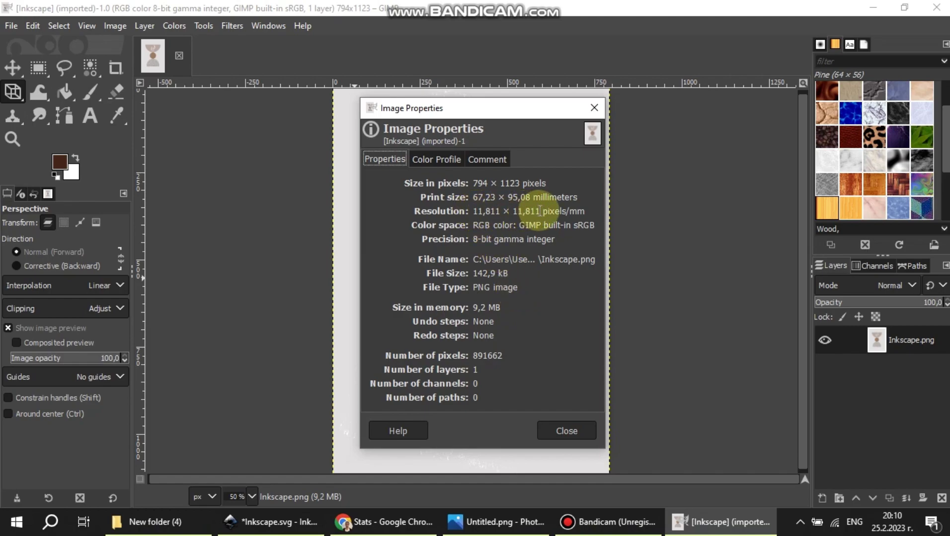
mouse_move(540, 212)
mouse_down()
mouse_move(469, 212)
mouse_move(529, 196)
mouse_up()
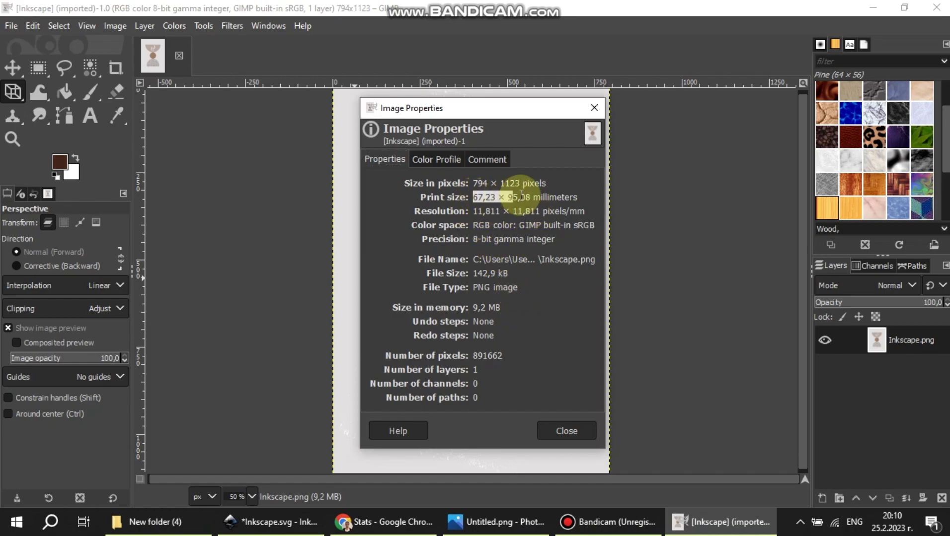
click(593, 107)
Undo the accidental layer clear and close Inkscape.png in GIMP.
key(Delete)
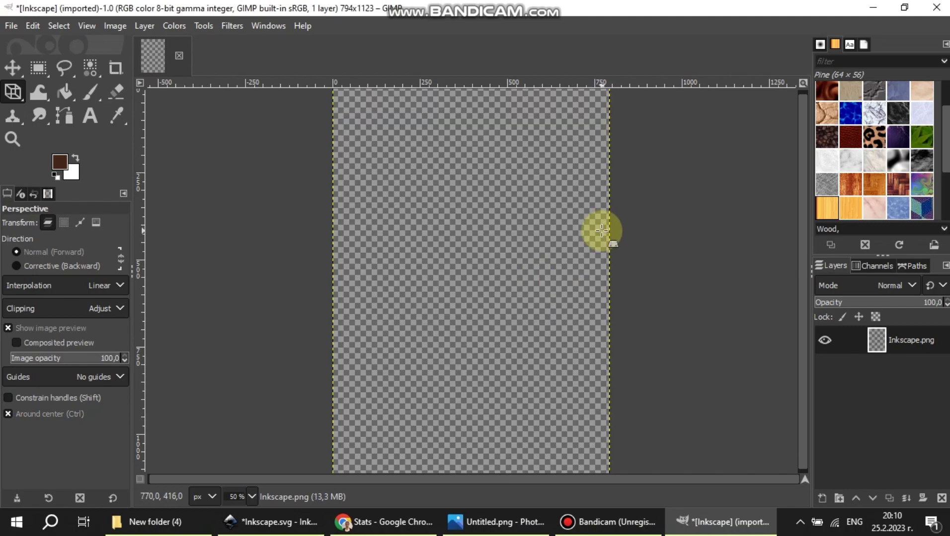
key(ctrl+z)
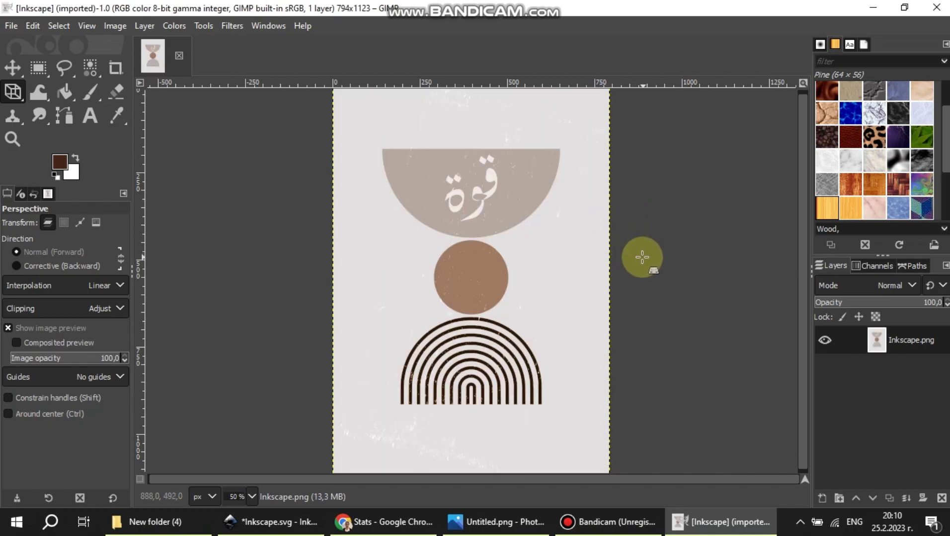
click(179, 55)
Open Inkscape 2.jpg in GIMP, confirm 300 × 300 resolution and 609.60 × 914.40 print size, then close it.
click(873, 7)
drag(238, 378, 525, 315)
click(114, 25)
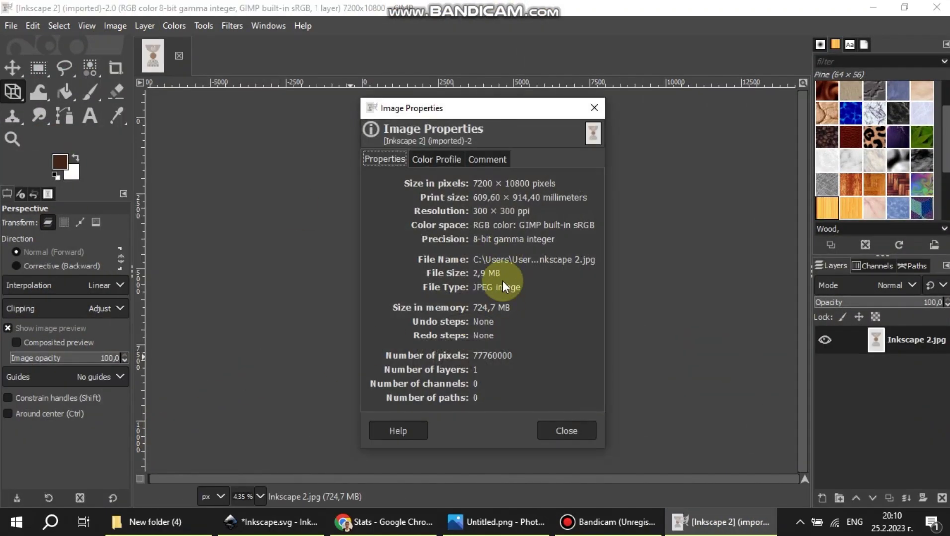
drag(517, 212, 472, 211)
drag(539, 197, 469, 186)
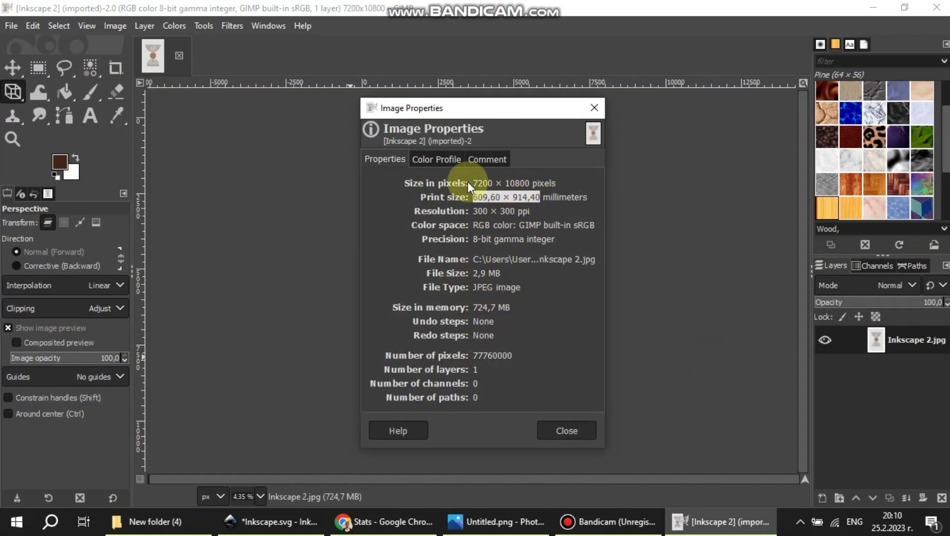
click(564, 431)
click(178, 55)
Open Inkscape 2.png in GIMP, confirm its 300 ppi resolution in Image Properties, then close it.
key(super+d)
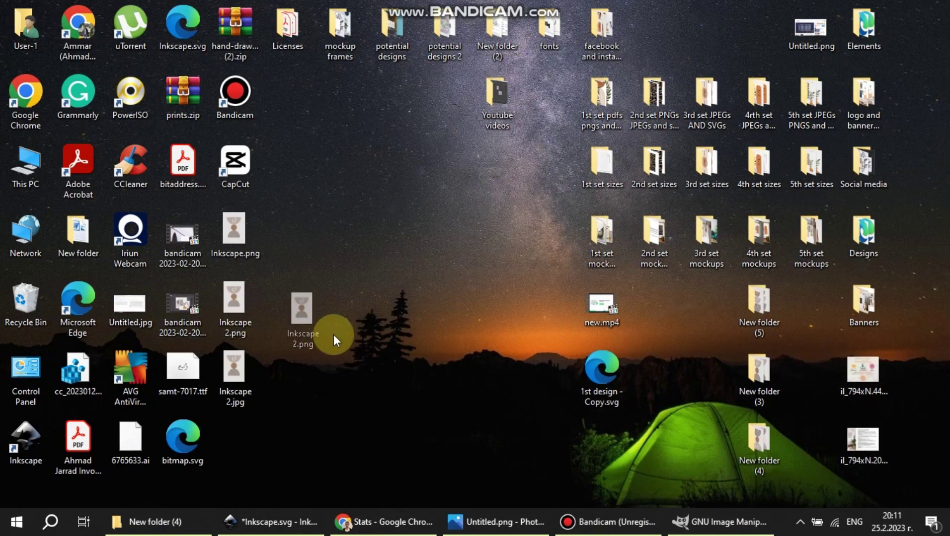
drag(334, 335, 158, 89)
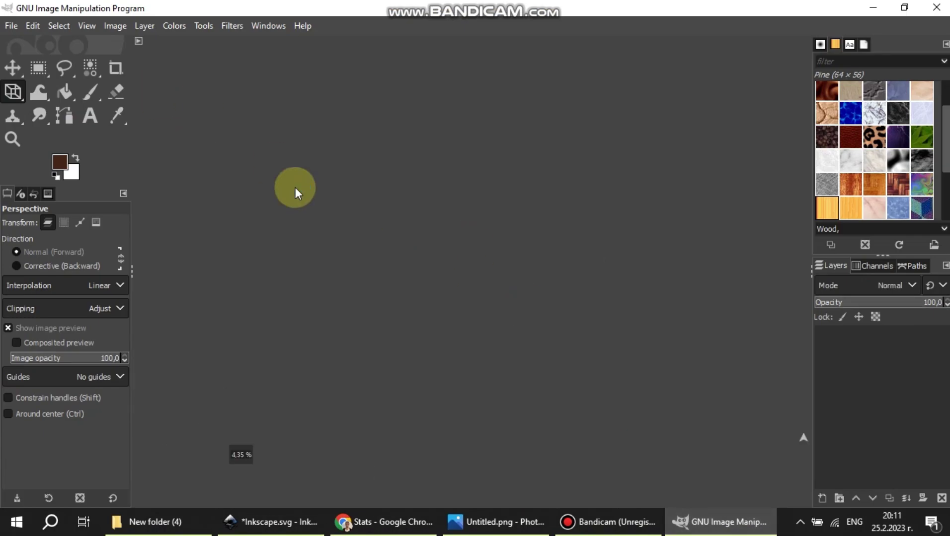
click(115, 26)
click(164, 441)
drag(474, 219, 549, 213)
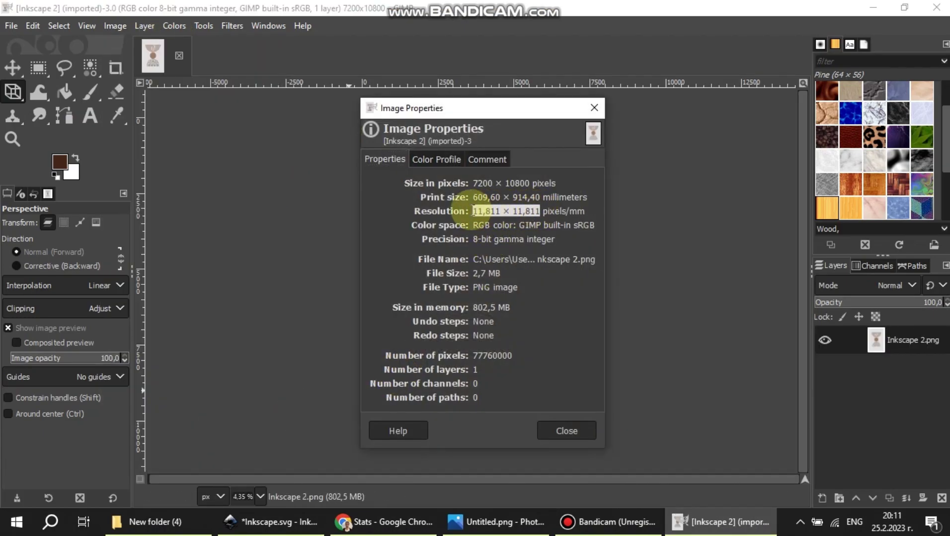
click(576, 433)
click(181, 57)
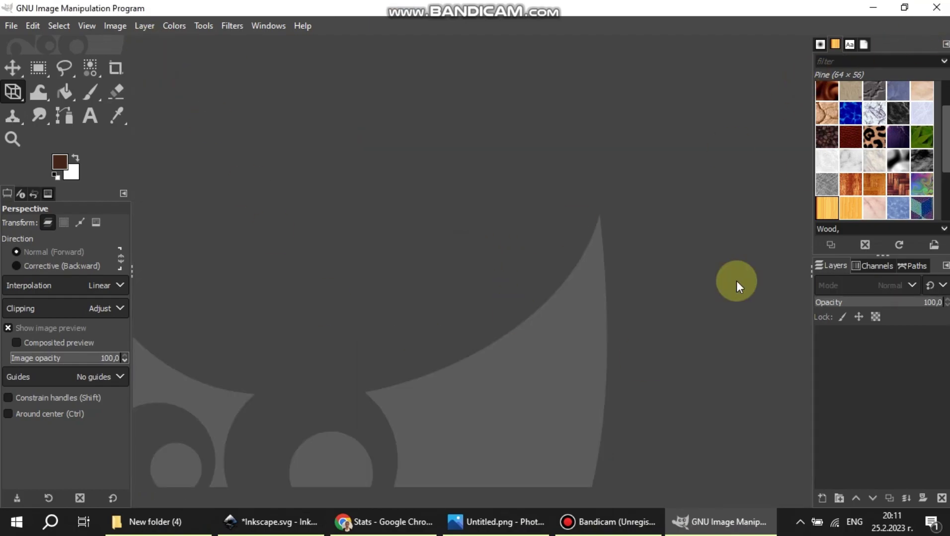